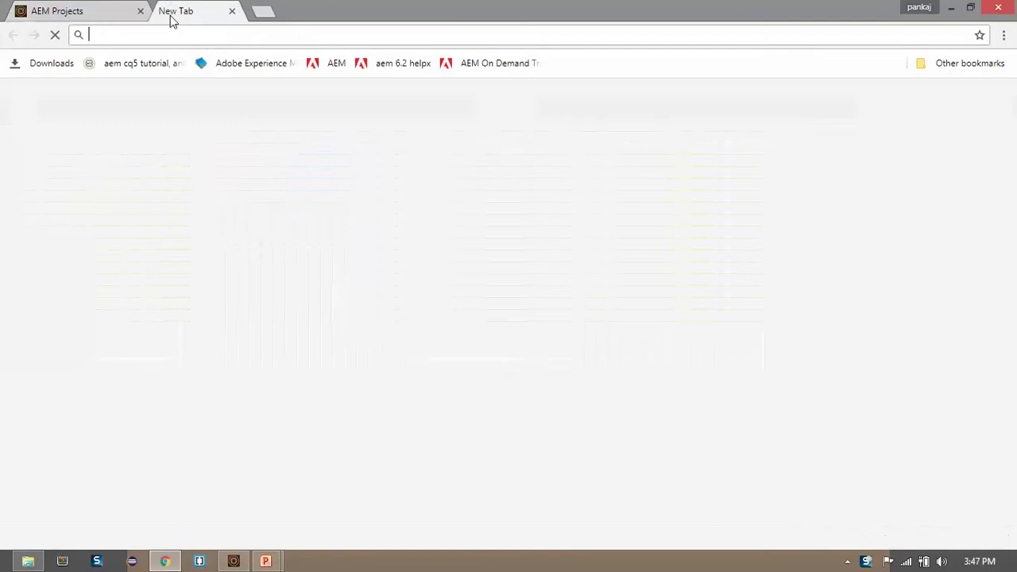
# Open CRXDE Lite at crx/de and copy the cq:responsive node under /content/geometrixx-media/en/jcr:content
pyautogui.write('crx/de')
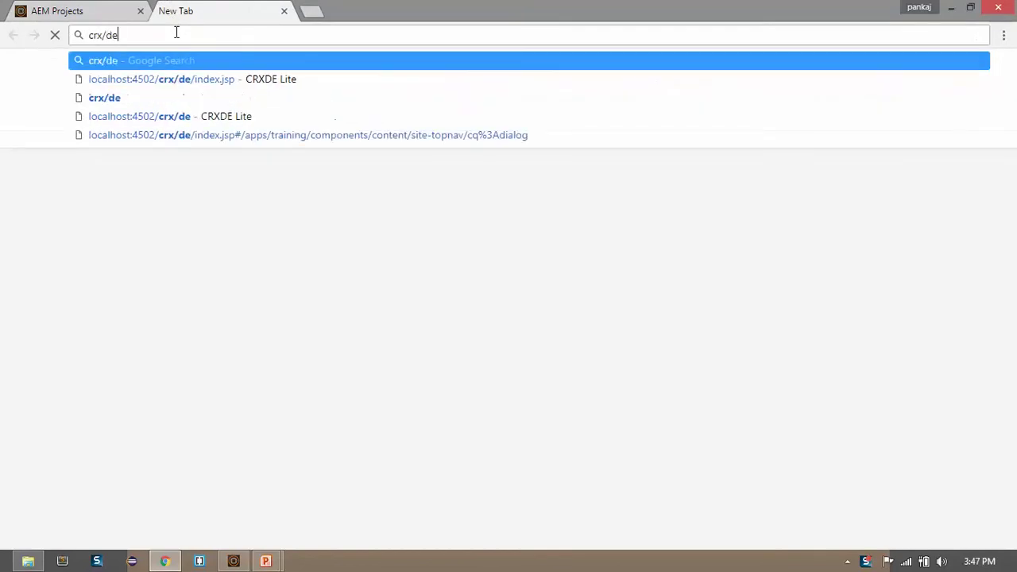
pyautogui.press('Return')
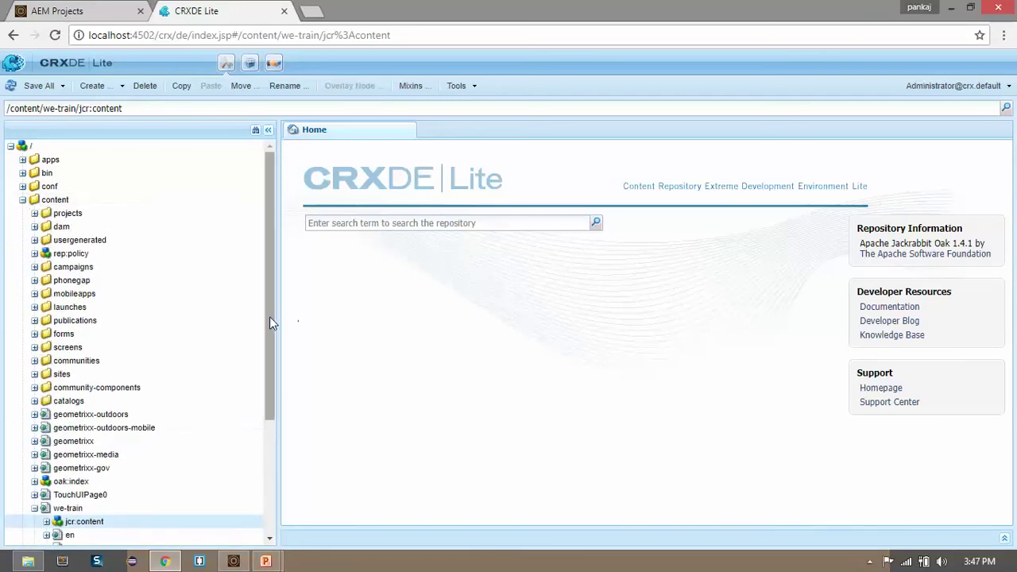
pyautogui.scroll(-3, 131, 300)
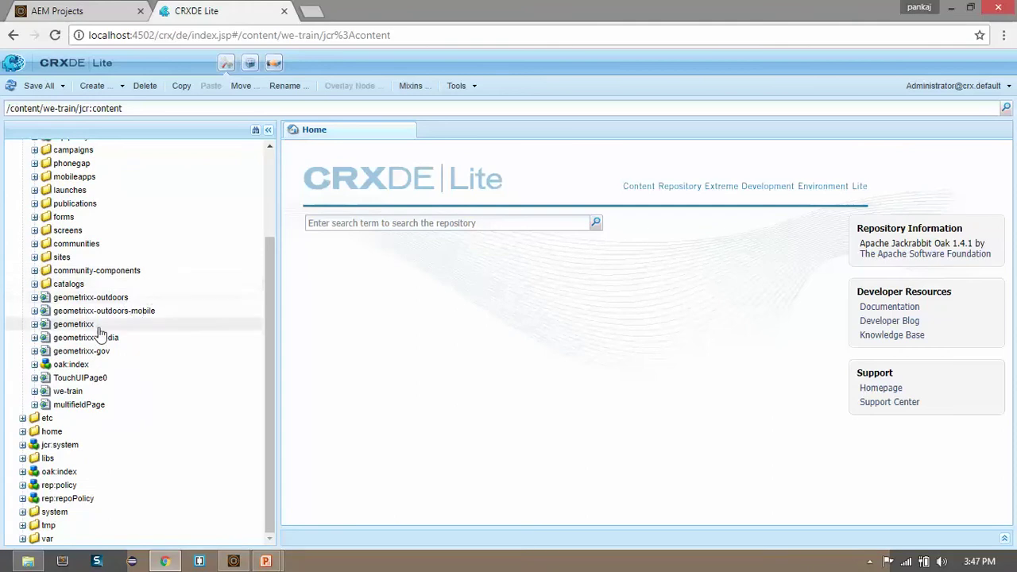
pyautogui.click(34, 338)
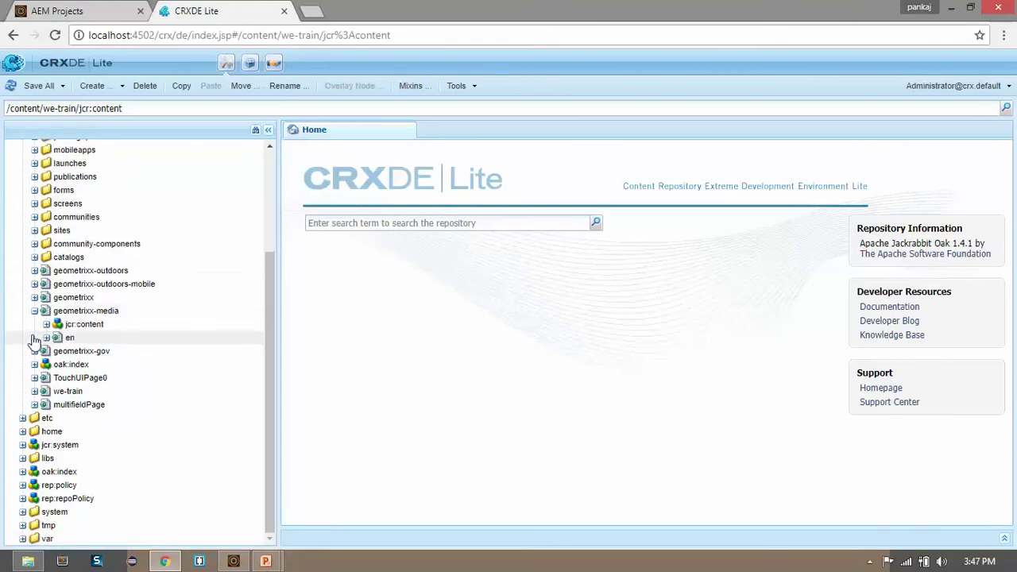
pyautogui.click(46, 324)
pyautogui.click(46, 324)
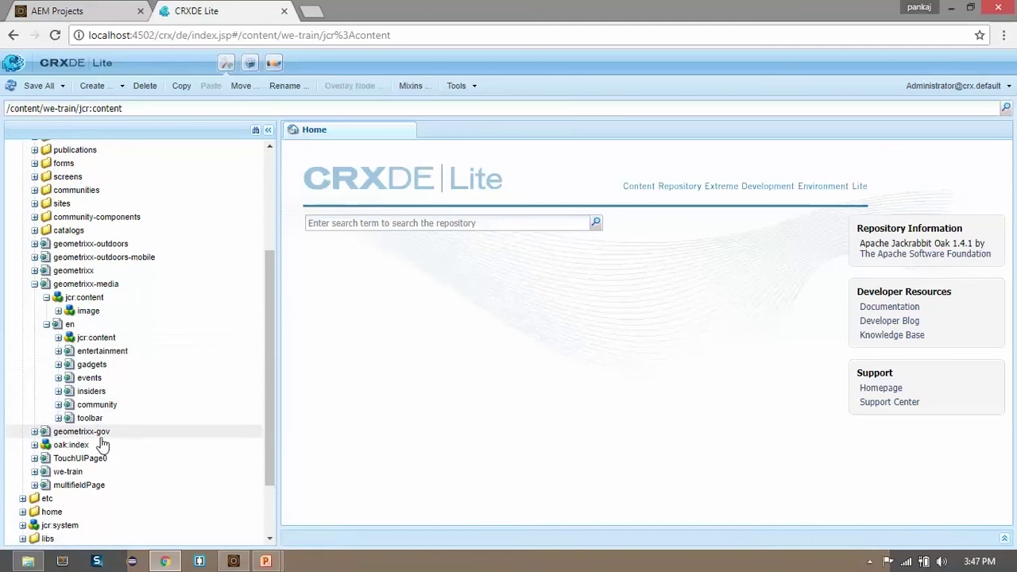
pyautogui.click(58, 338)
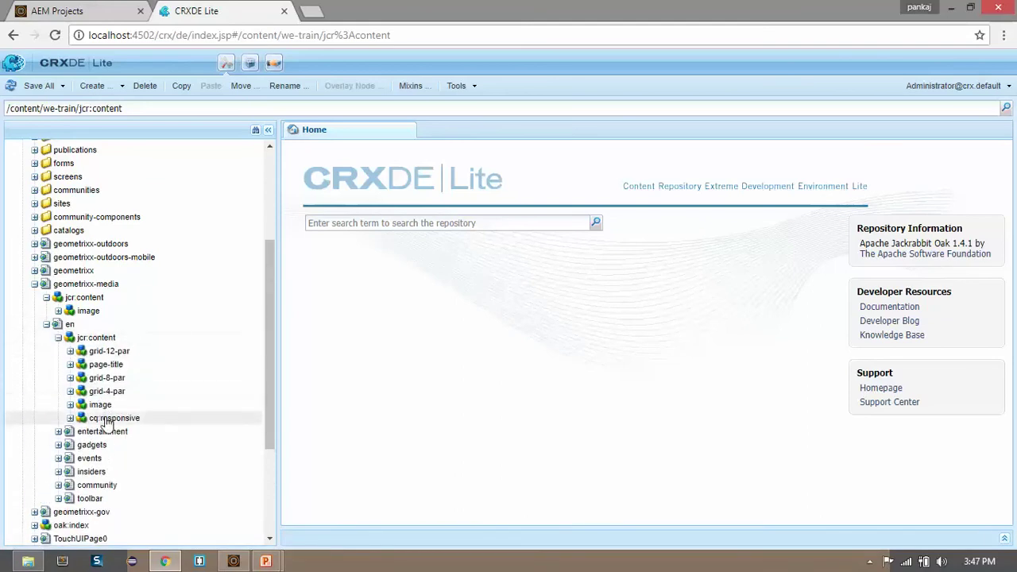
pyautogui.rightClick(108, 421)
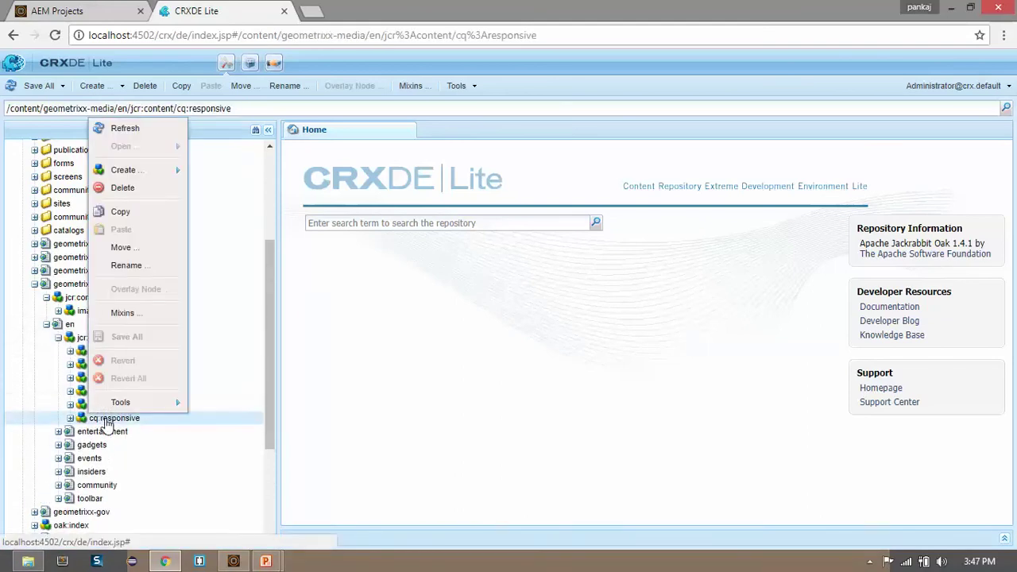
pyautogui.moveTo(135, 176)
pyautogui.click(134, 213)
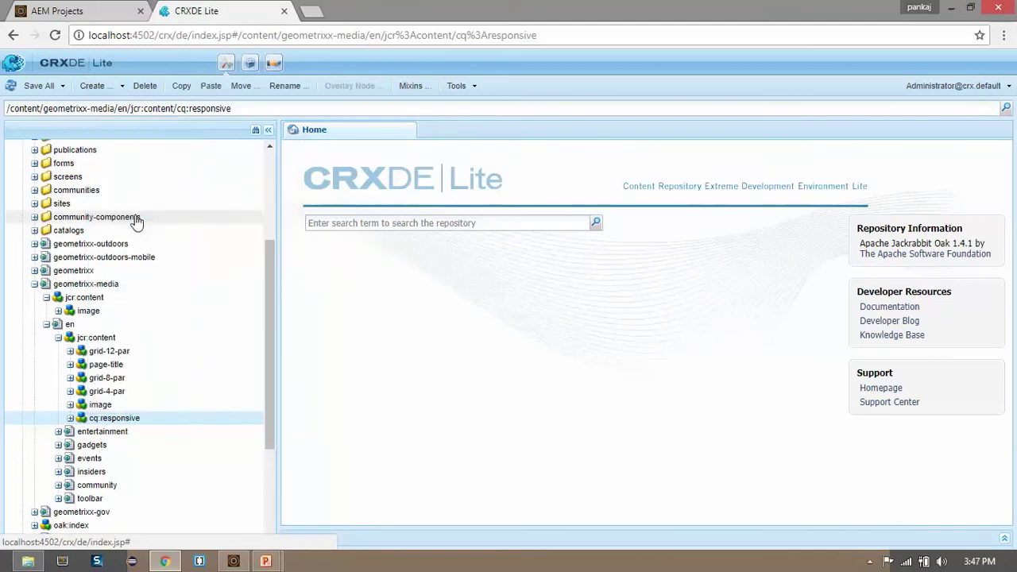
# Paste the copied cq:responsive node into the jcr:content node of /content/we-train
pyautogui.click(34, 284)
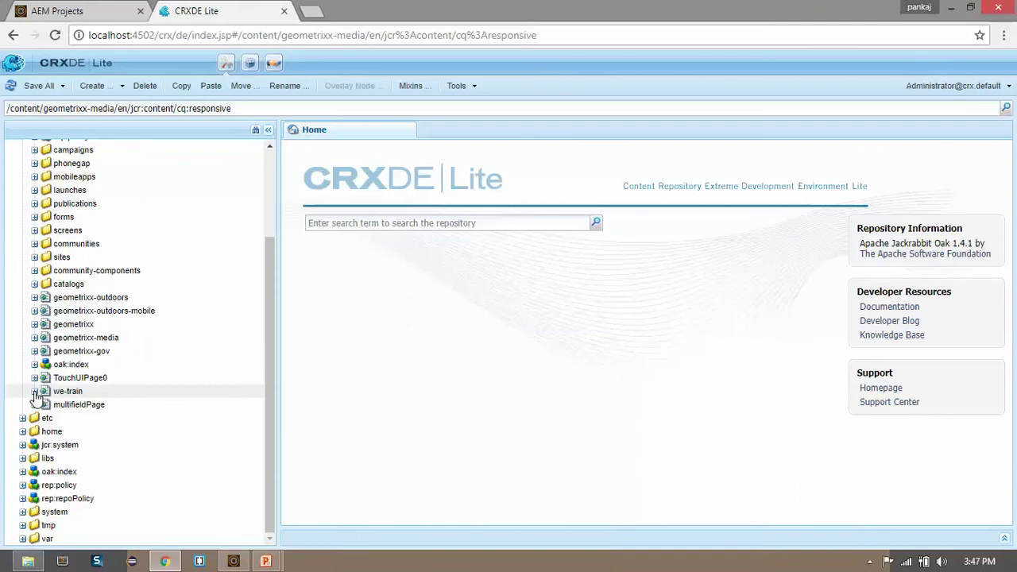
pyautogui.click(34, 391)
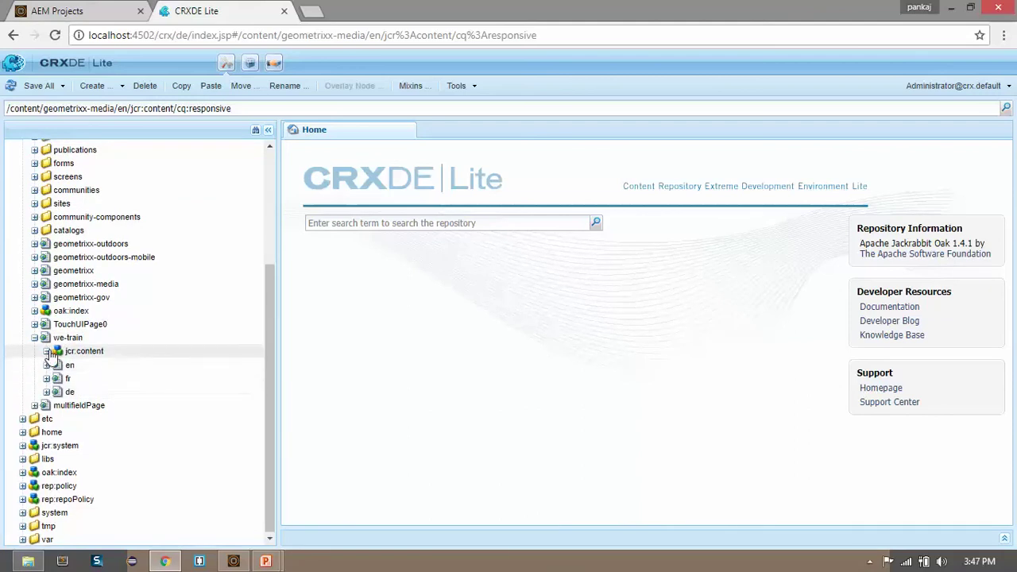
pyautogui.click(49, 355)
pyautogui.rightClick(86, 356)
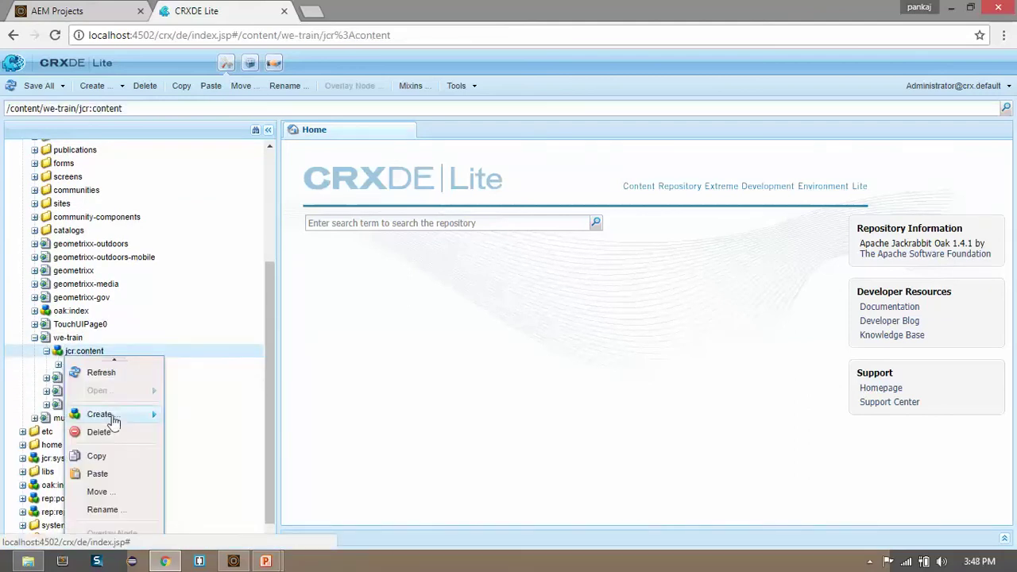
pyautogui.click(120, 472)
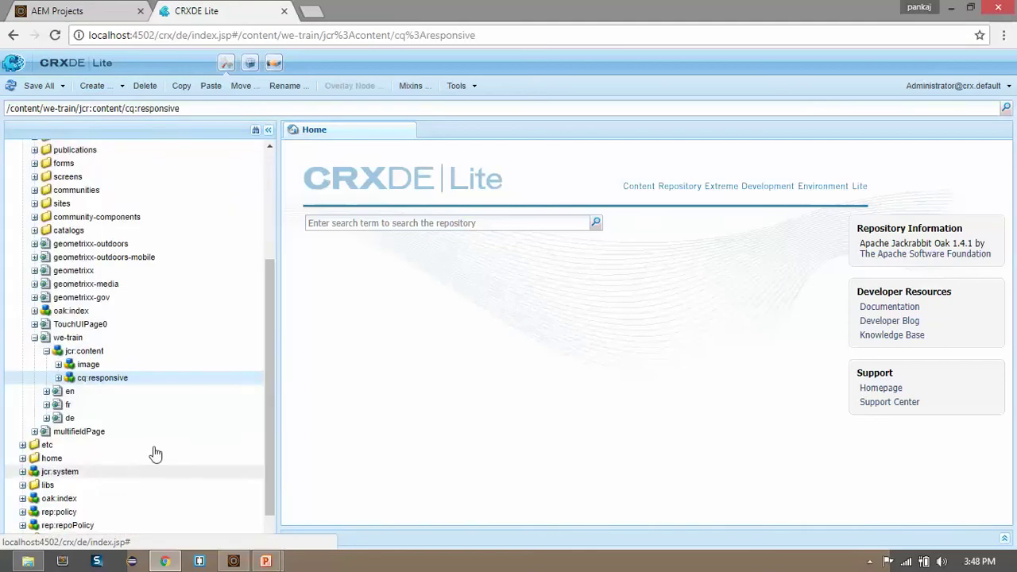
# Inspect the properties of the phone and tablet breakpoints under we-train's cq:responsive node
pyautogui.click(58, 378)
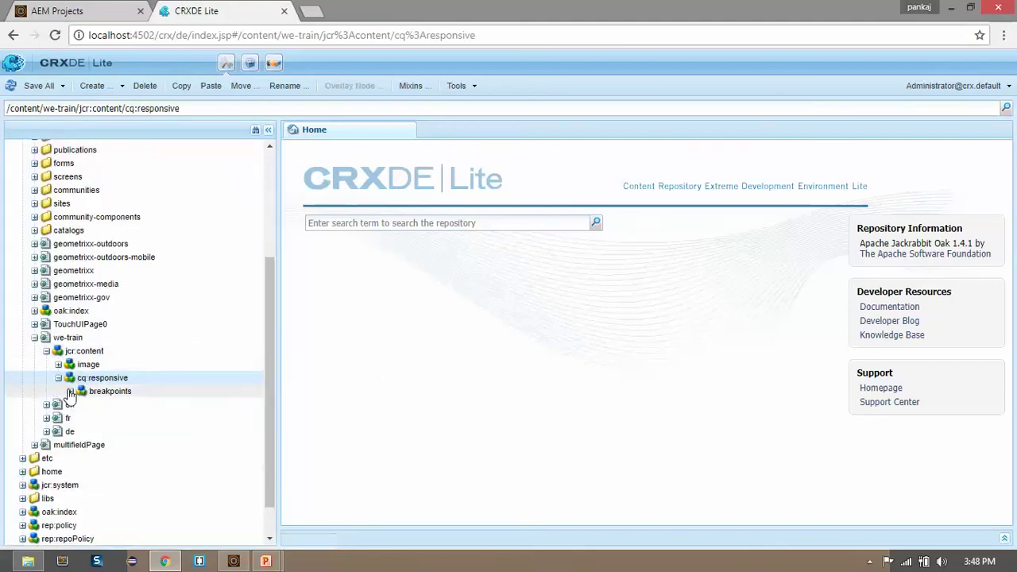
pyautogui.click(69, 391)
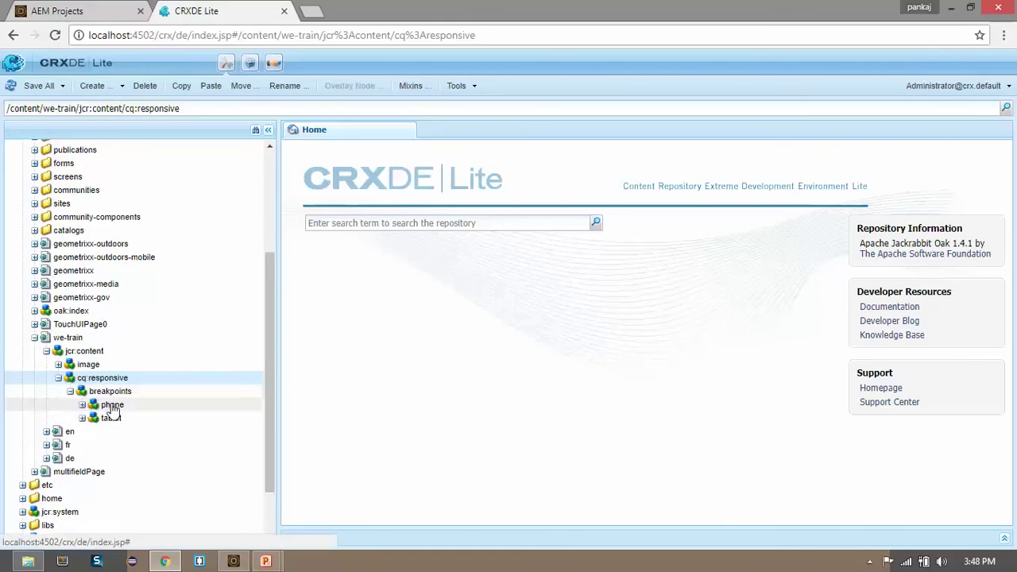
pyautogui.click(112, 405)
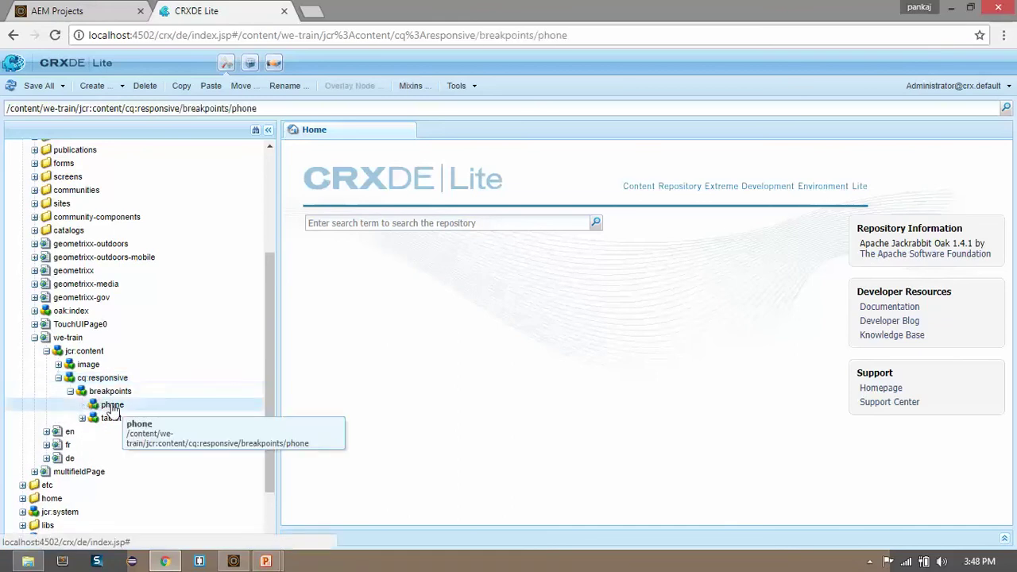
pyautogui.click(1003, 537)
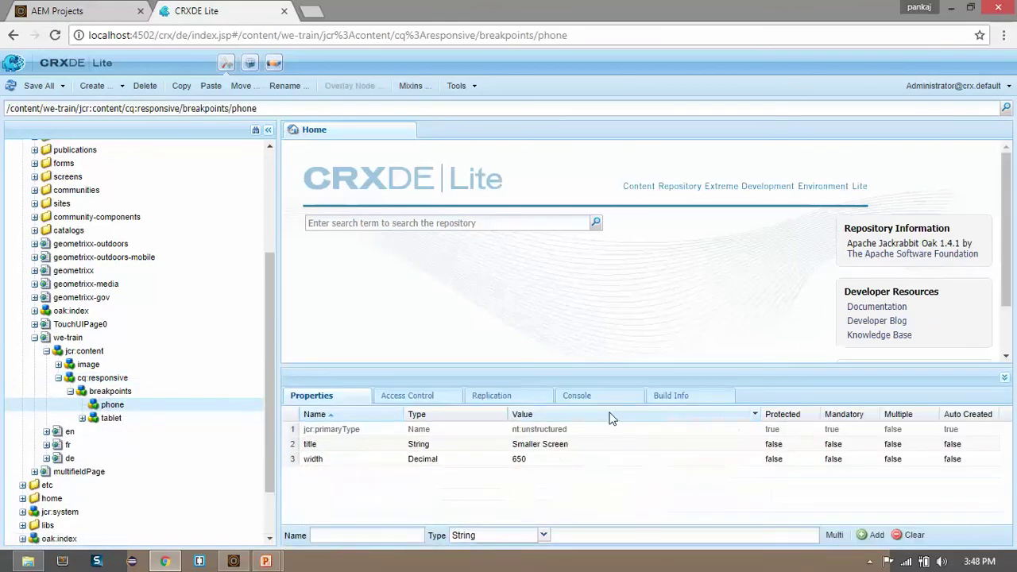
pyautogui.click(112, 419)
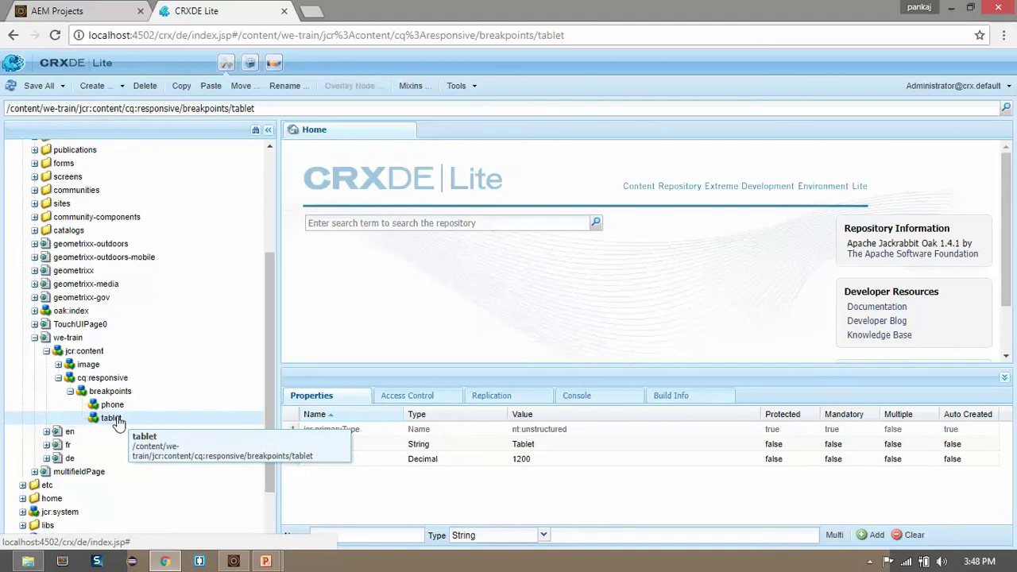
# Open the English page of the We.Train site for editing from AEM Sites
pyautogui.click(81, 13)
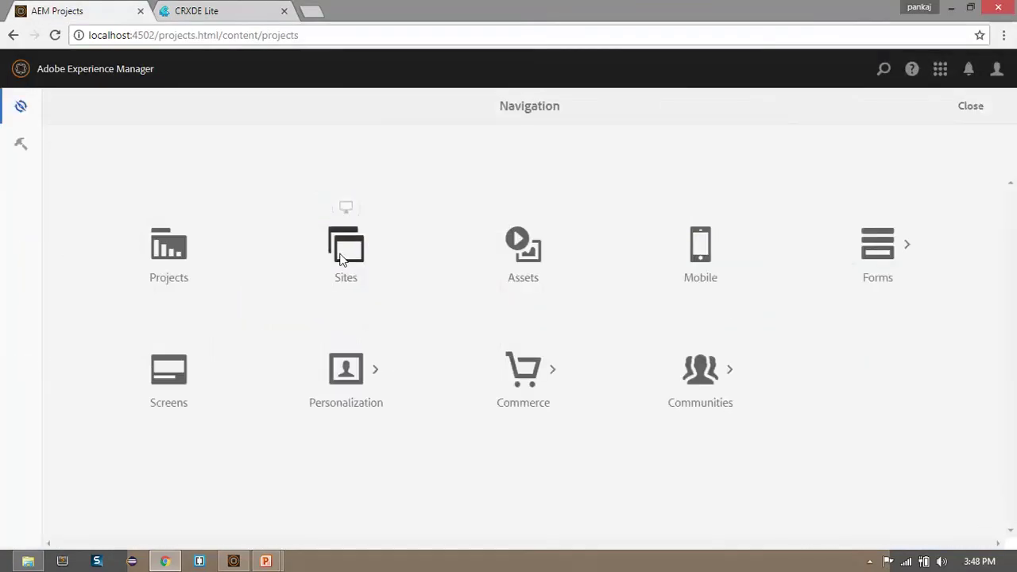
pyautogui.click(341, 255)
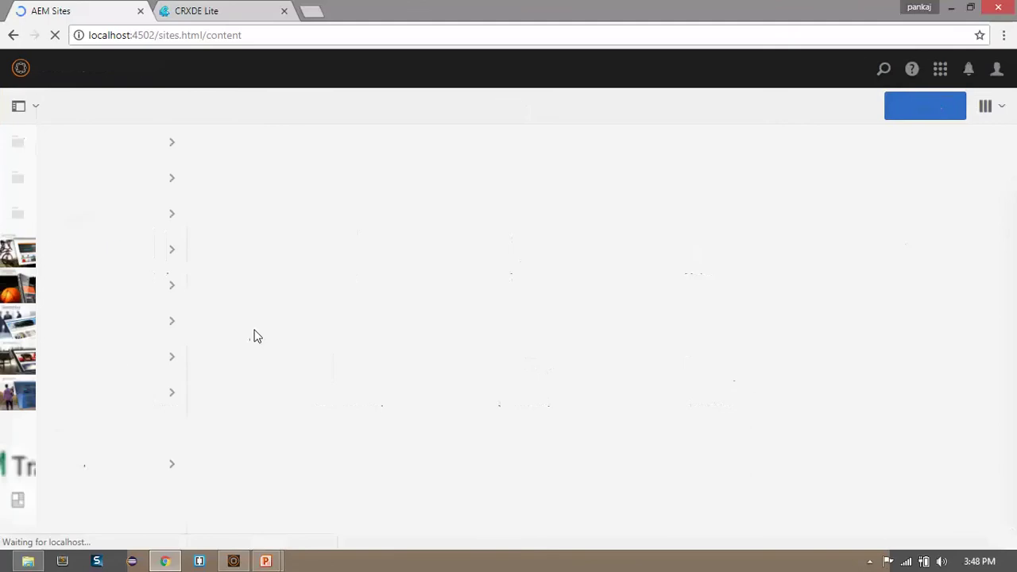
pyautogui.click(140, 479)
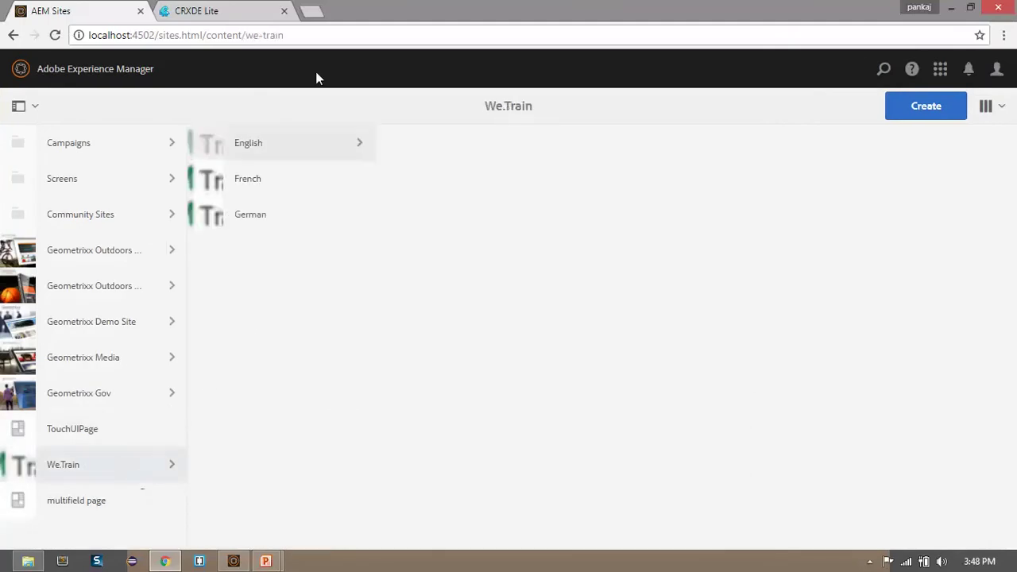
pyautogui.click(209, 144)
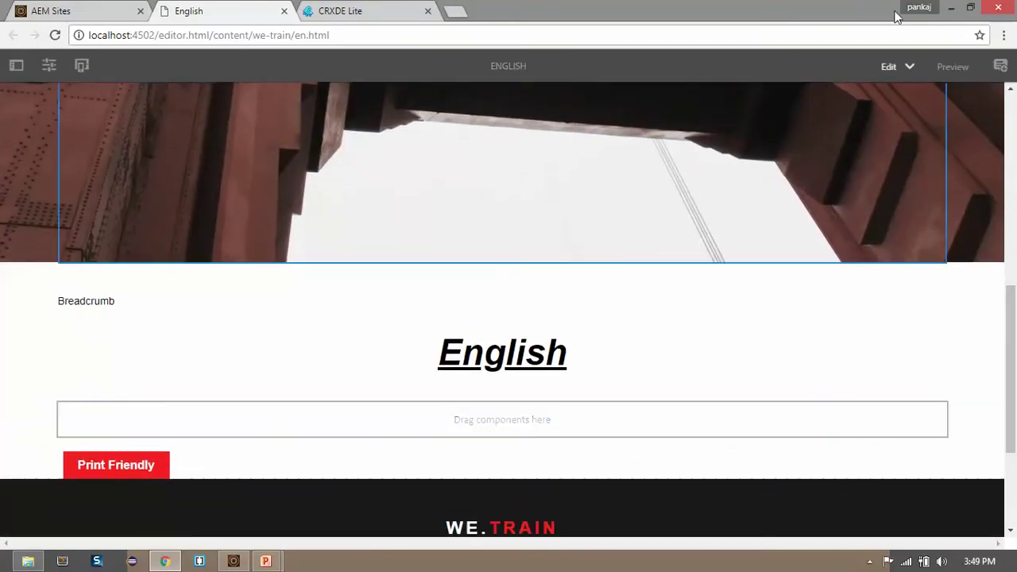
pyautogui.click(909, 67)
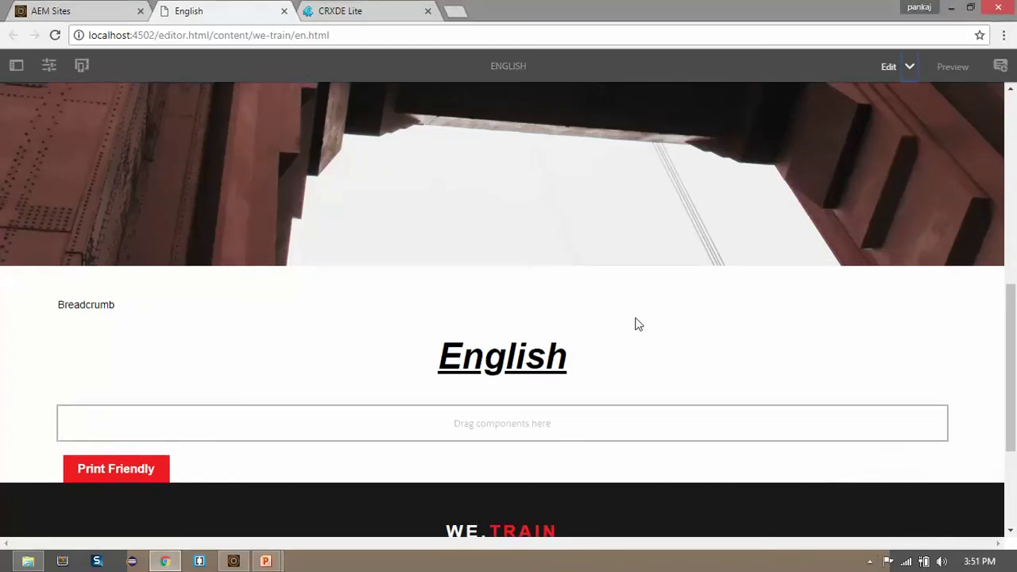
# Open grid.less from /etc/designs/training/clientlib-site/css in CRXDE Lite and review its default, phone and tablet breakpoint rules
pyautogui.hotkey('ctrl', 'Tab')
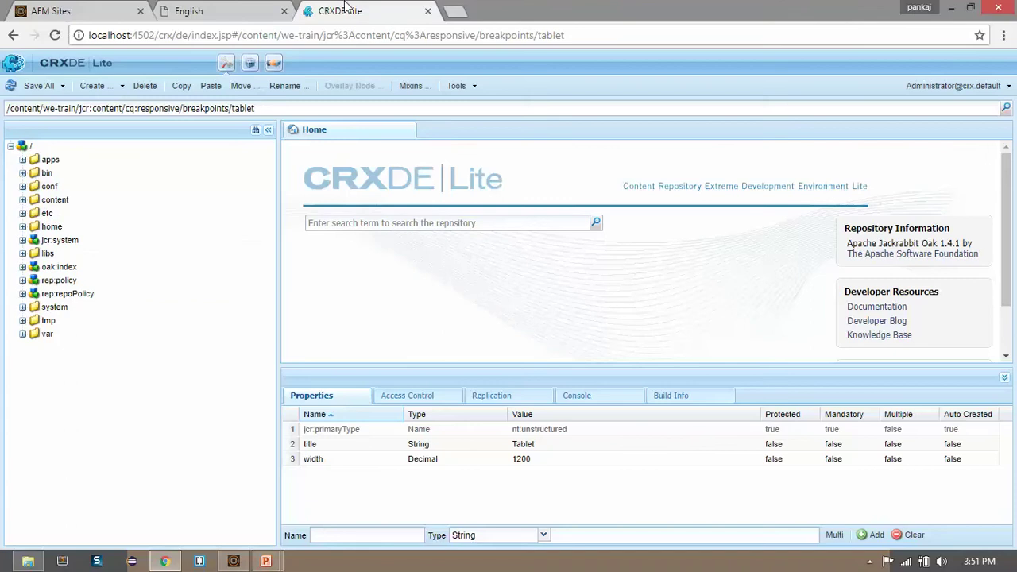
pyautogui.click(22, 213)
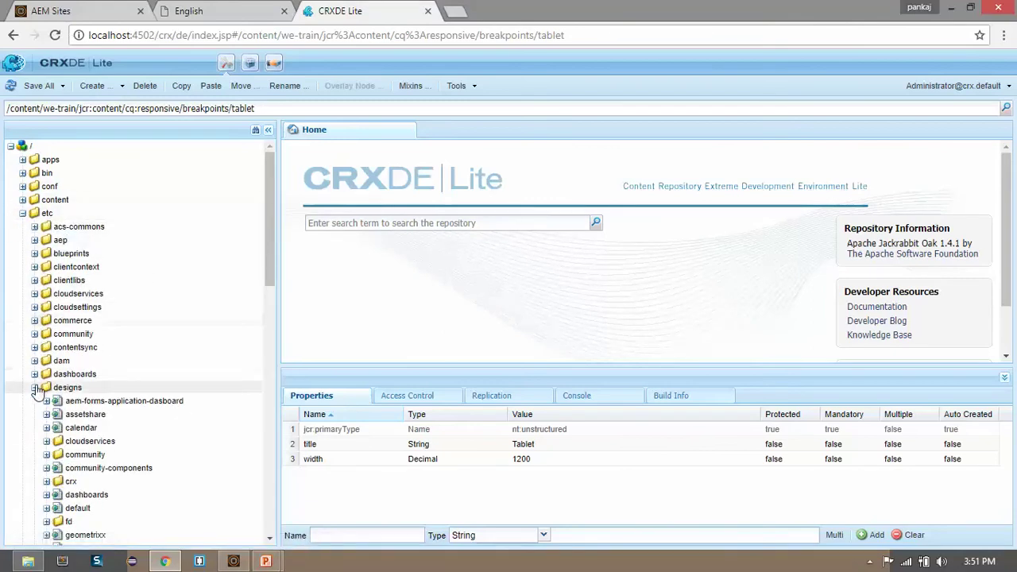
pyautogui.moveTo(269, 271); pyautogui.dragTo(262, 384)
pyautogui.click(46, 285)
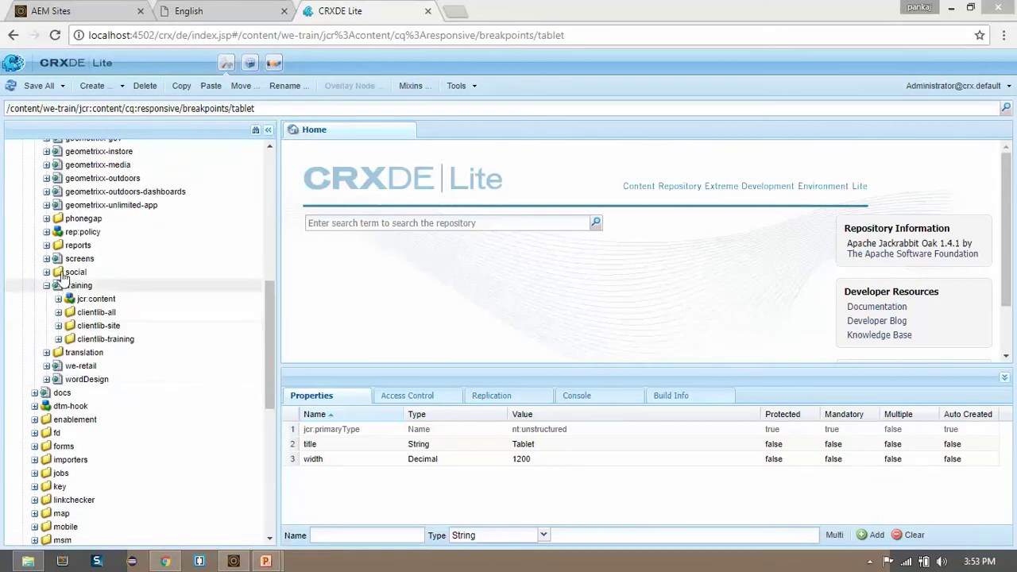
pyautogui.click(59, 326)
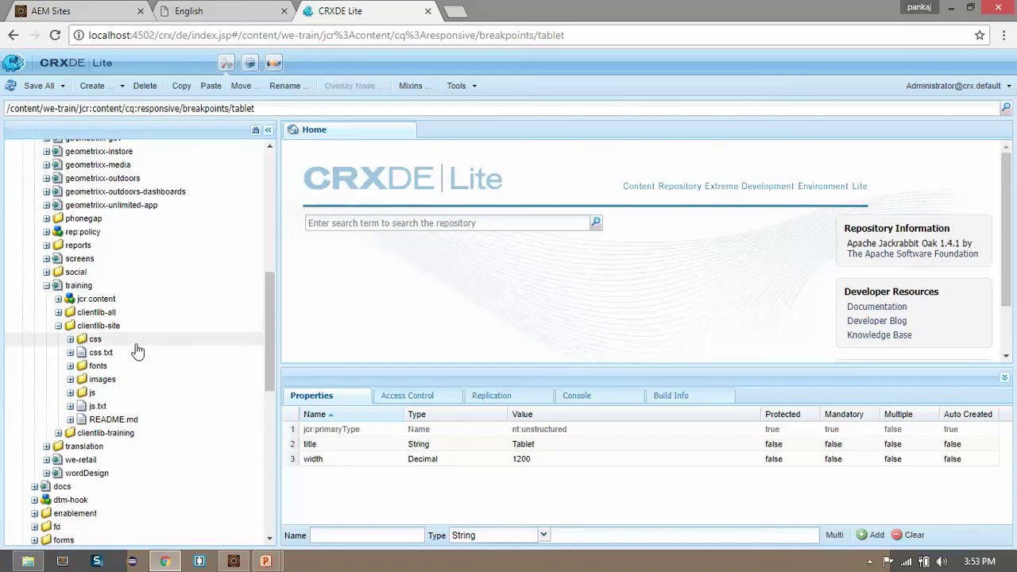
pyautogui.click(71, 339)
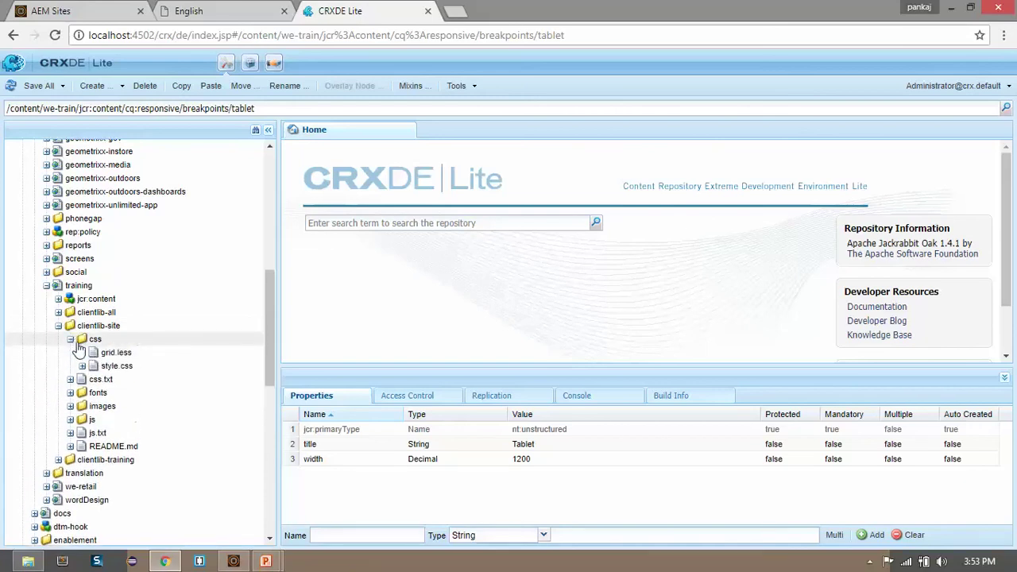
pyautogui.doubleClick(146, 357)
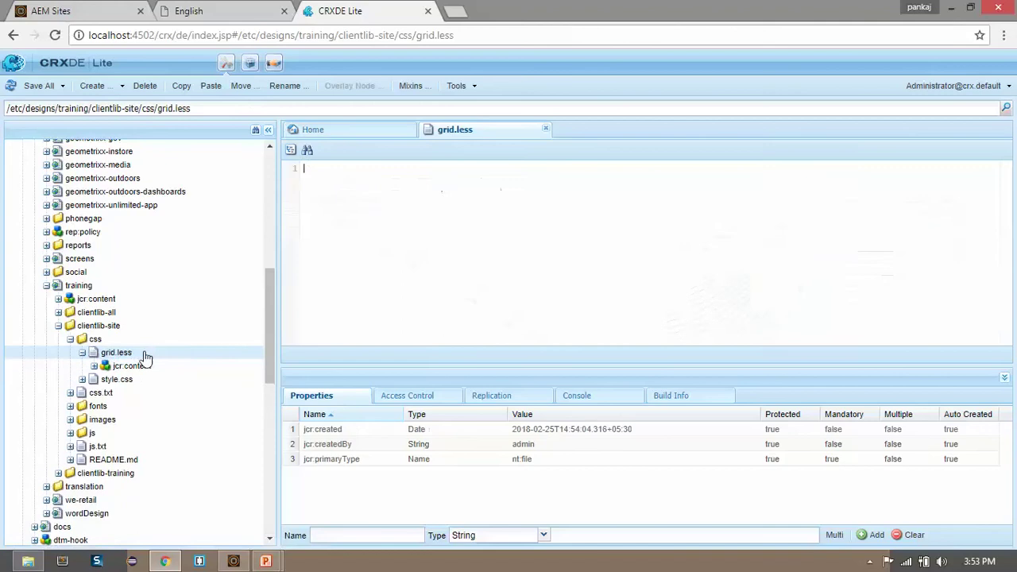
pyautogui.click(1004, 379)
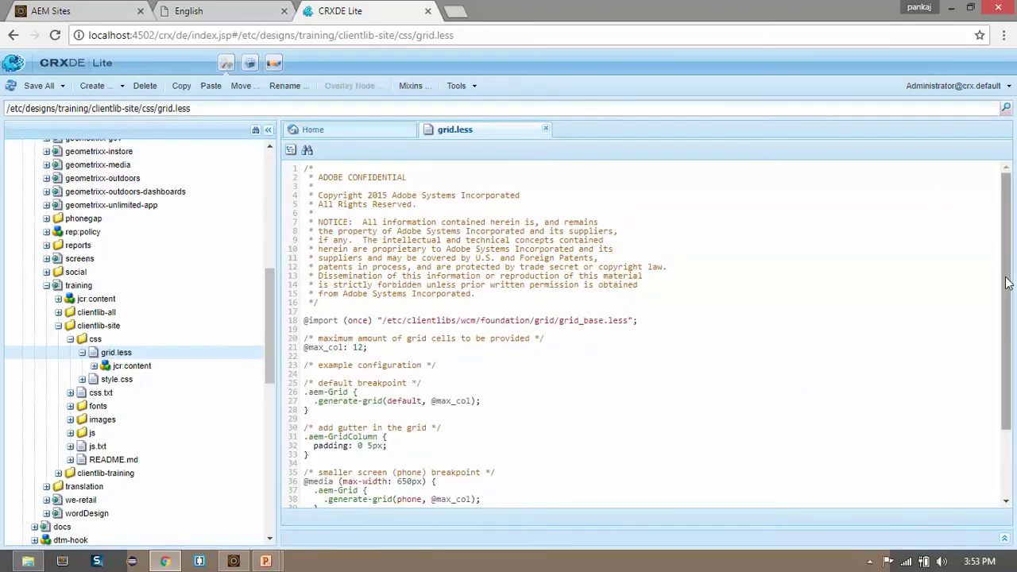
pyautogui.moveTo(1009, 288); pyautogui.dragTo(1008, 334)
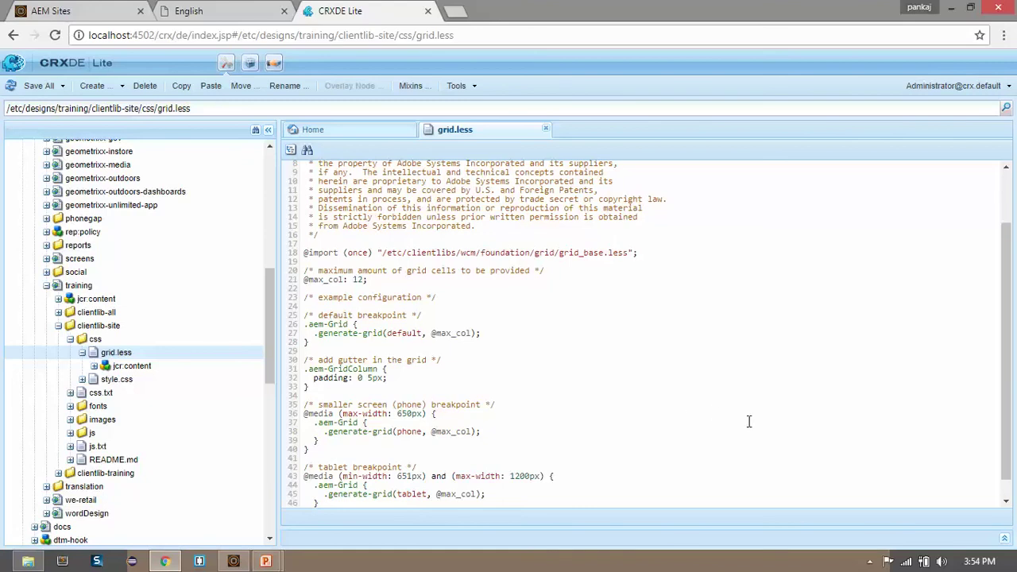
pyautogui.scroll(-1, 1007, 401)
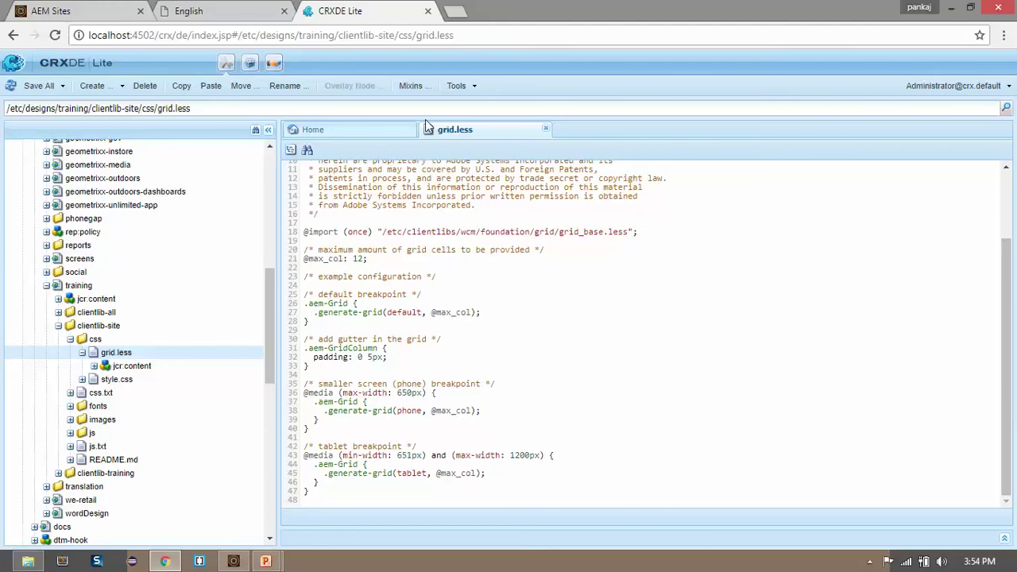
# Return to the English page, switch it to Design mode and select the empty component container below the title
pyautogui.click(211, 9)
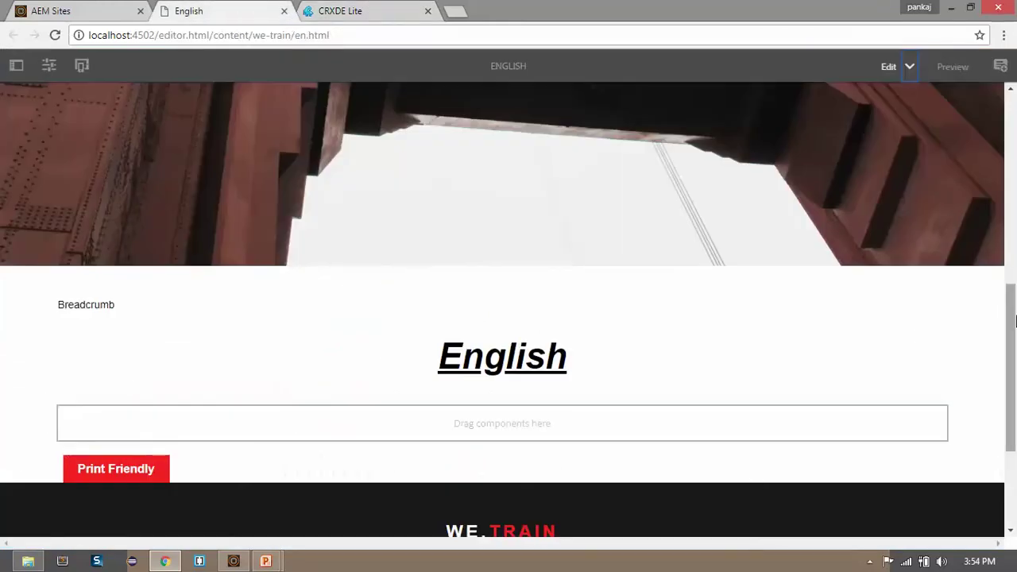
pyautogui.moveTo(1007, 279); pyautogui.dragTo(1008, 305)
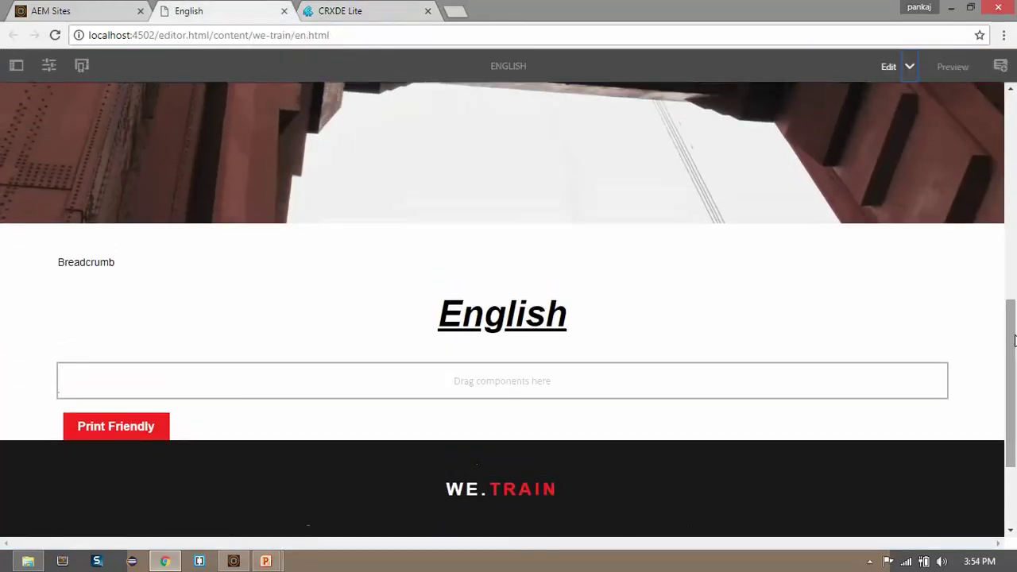
pyautogui.click(909, 67)
pyautogui.click(854, 216)
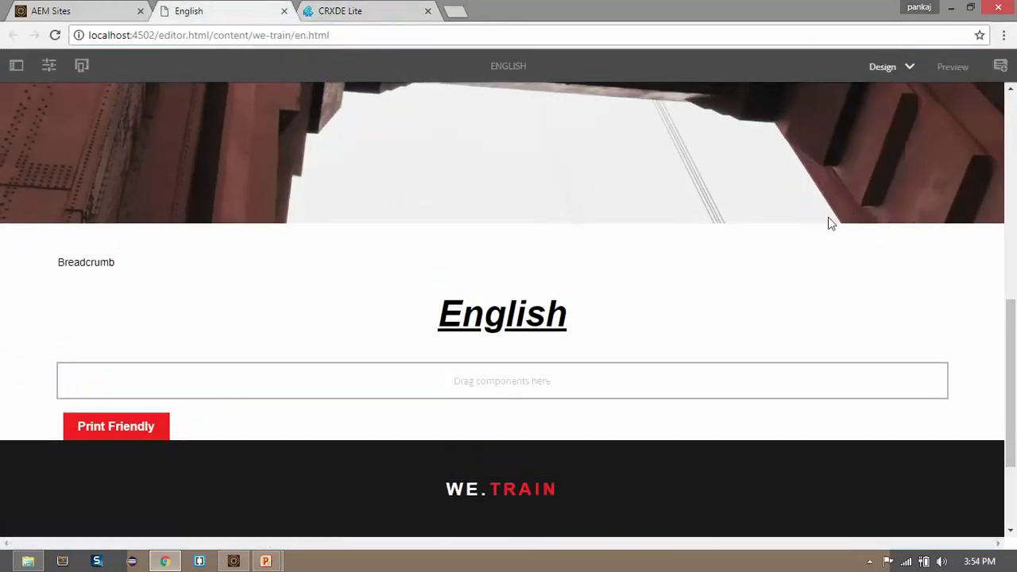
pyautogui.click(400, 397)
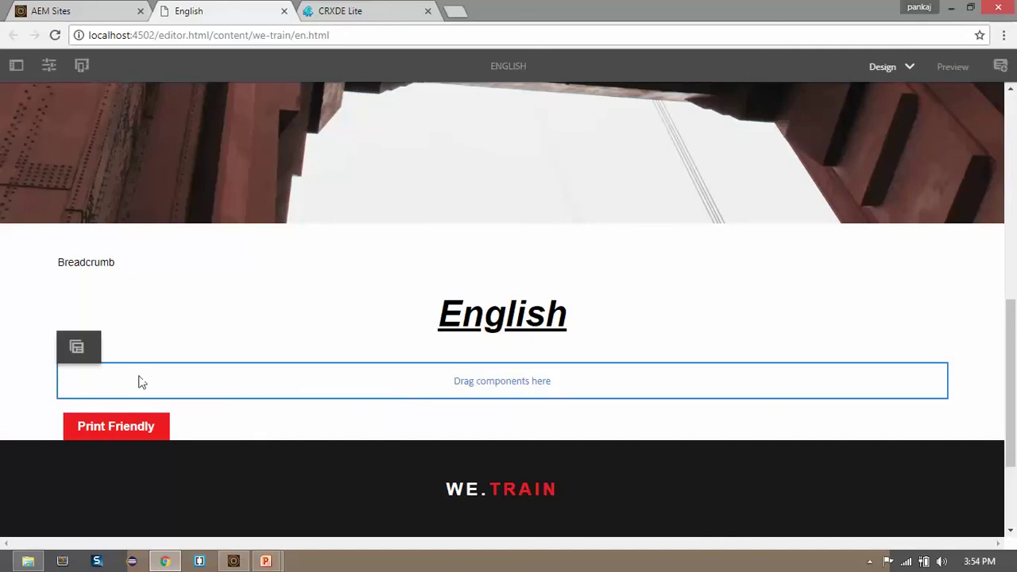
# Confirm the layout container's design settings with the General component group allowed, and return the page to Edit mode
pyautogui.click(92, 356)
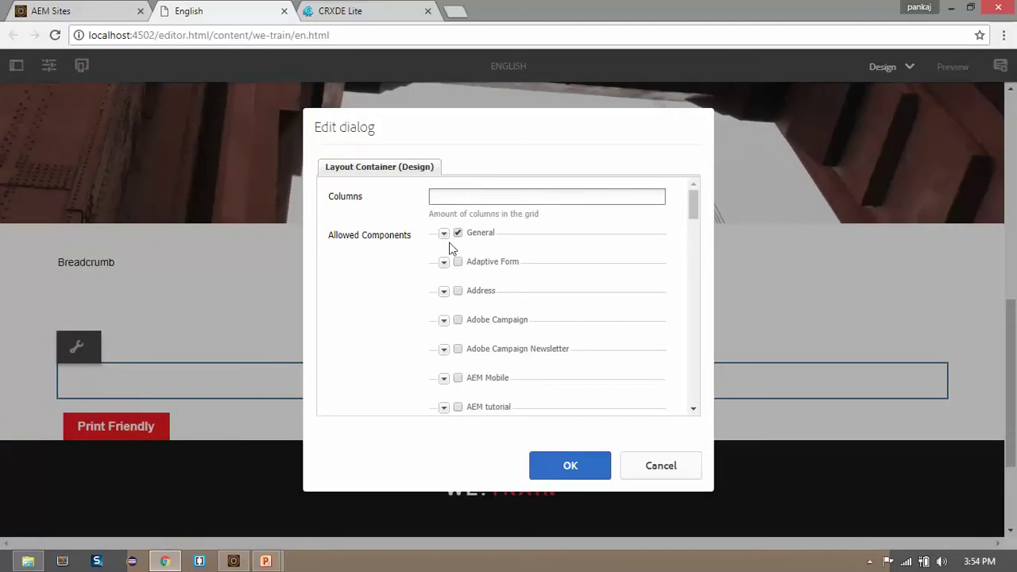
pyautogui.click(563, 469)
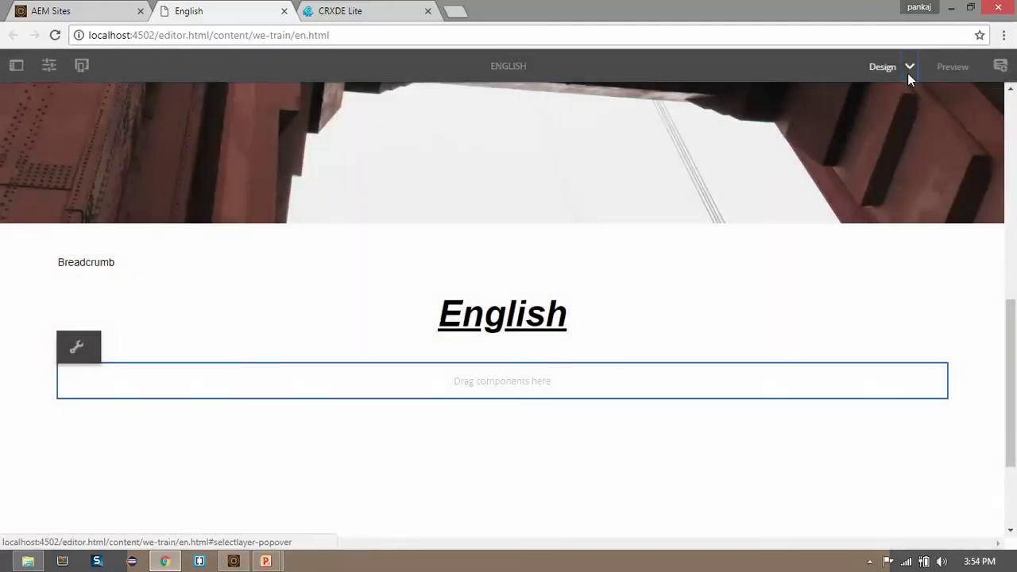
pyautogui.click(907, 70)
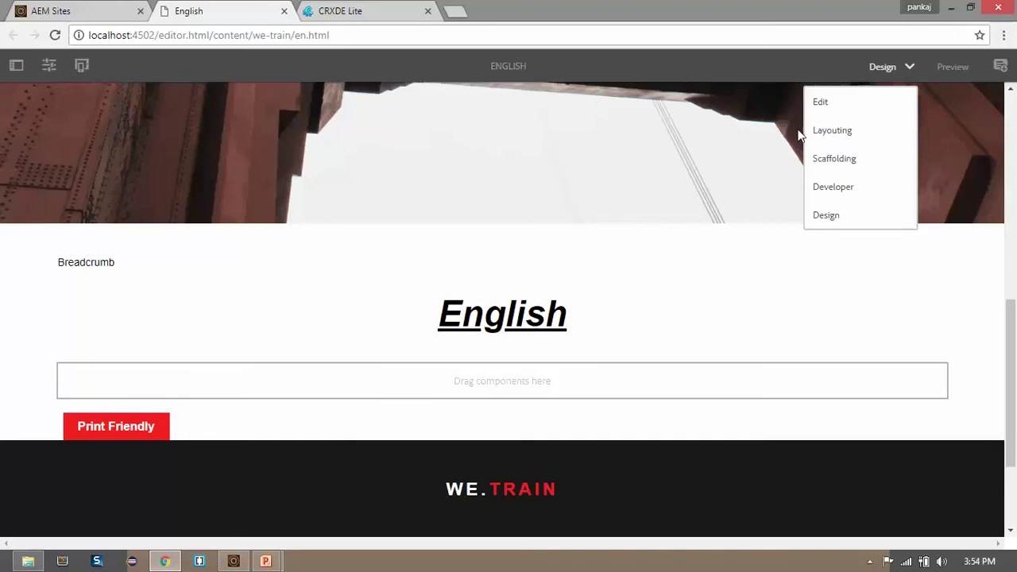
pyautogui.click(826, 102)
# Insert a Text component into the empty container below the English title
pyautogui.doubleClick(327, 397)
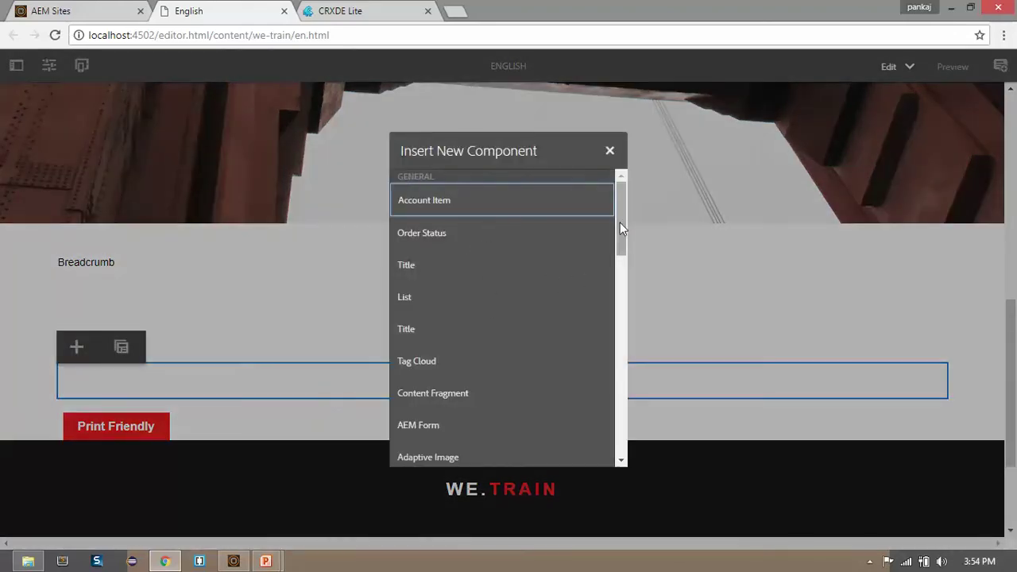
pyautogui.moveTo(619, 222); pyautogui.dragTo(618, 376)
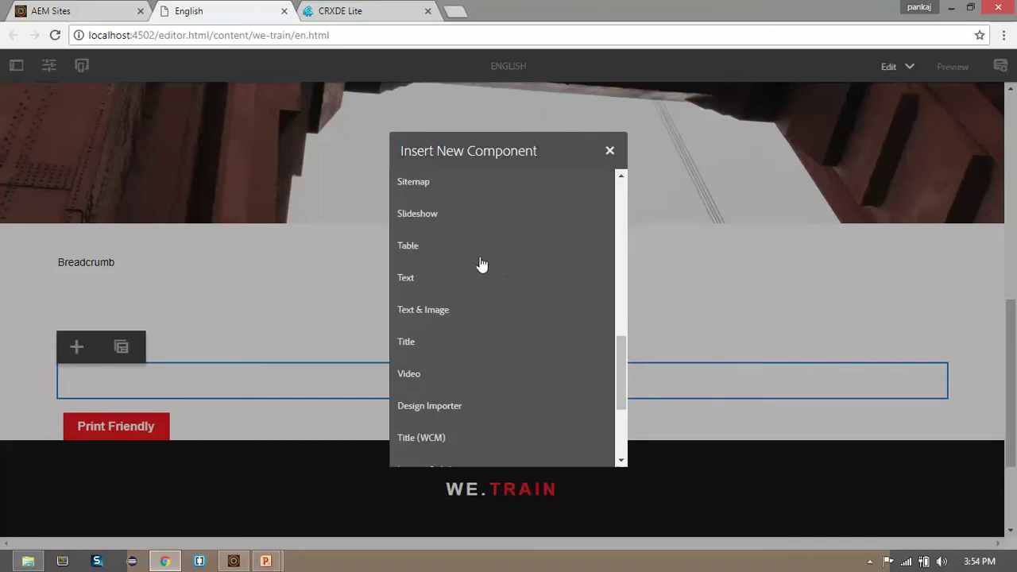
pyautogui.click(437, 281)
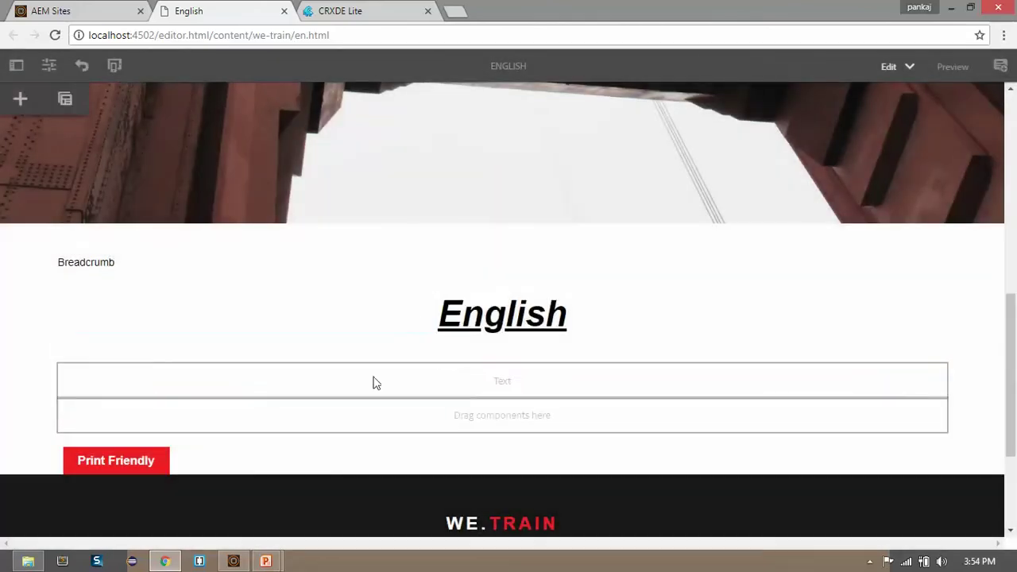
# Enter "This is the AEM tutorial. Subscribe this channel to learn more about AEM." in the new Text component and save it
pyautogui.doubleClick(363, 393)
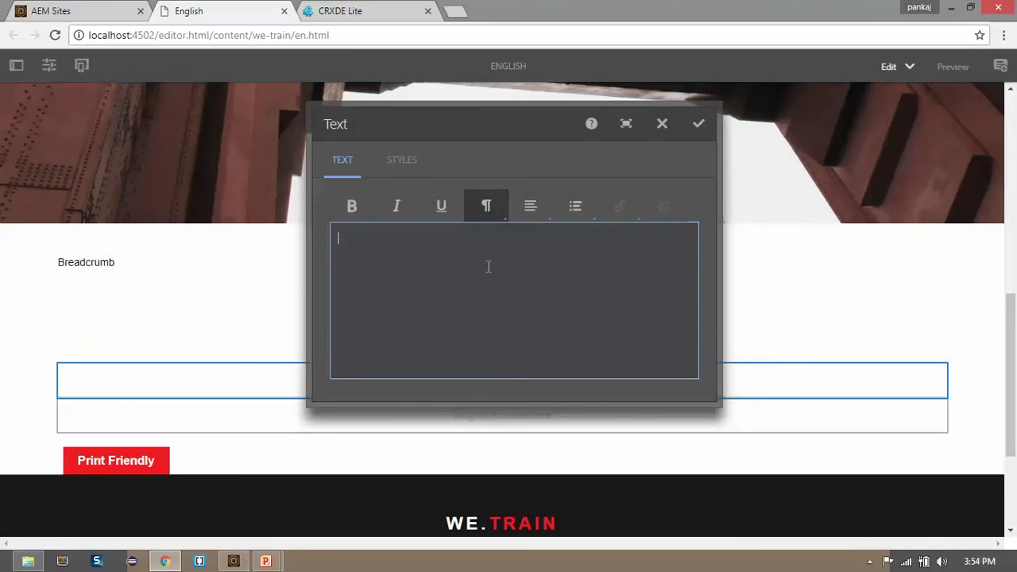
pyautogui.write('This is the AEM tutorial. Subscribe this channel to learn more')
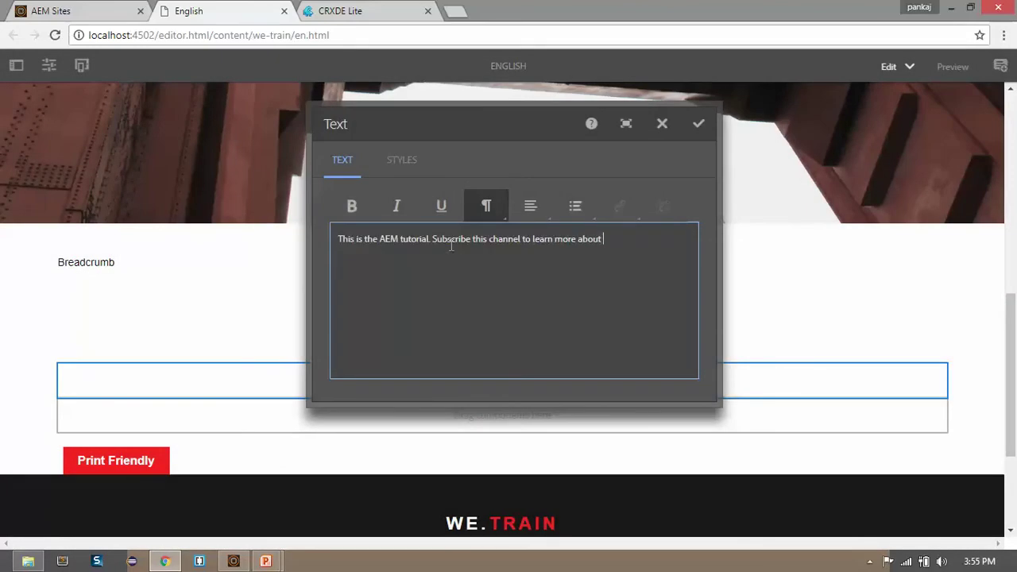
pyautogui.click(697, 127)
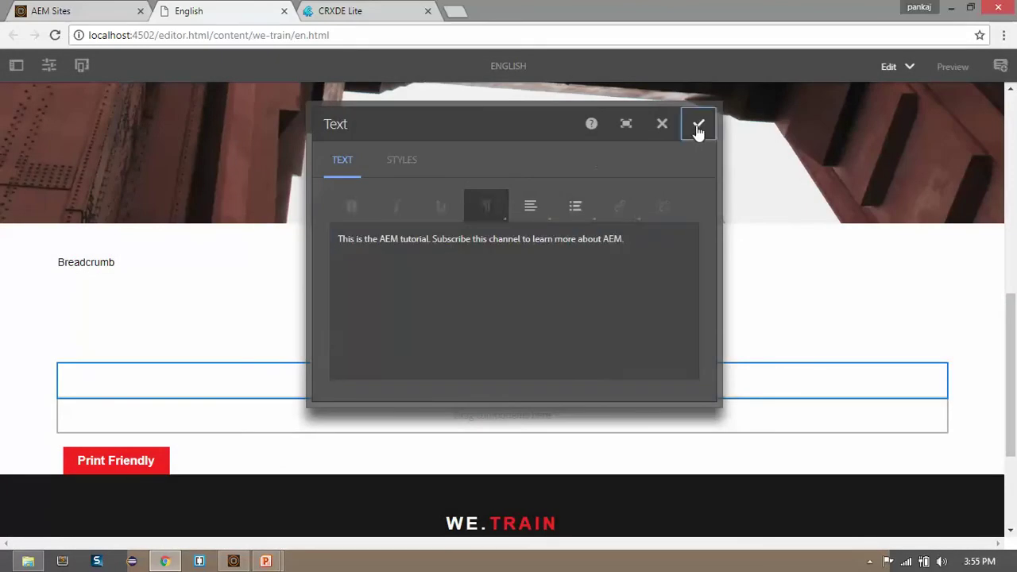
pyautogui.click(697, 127)
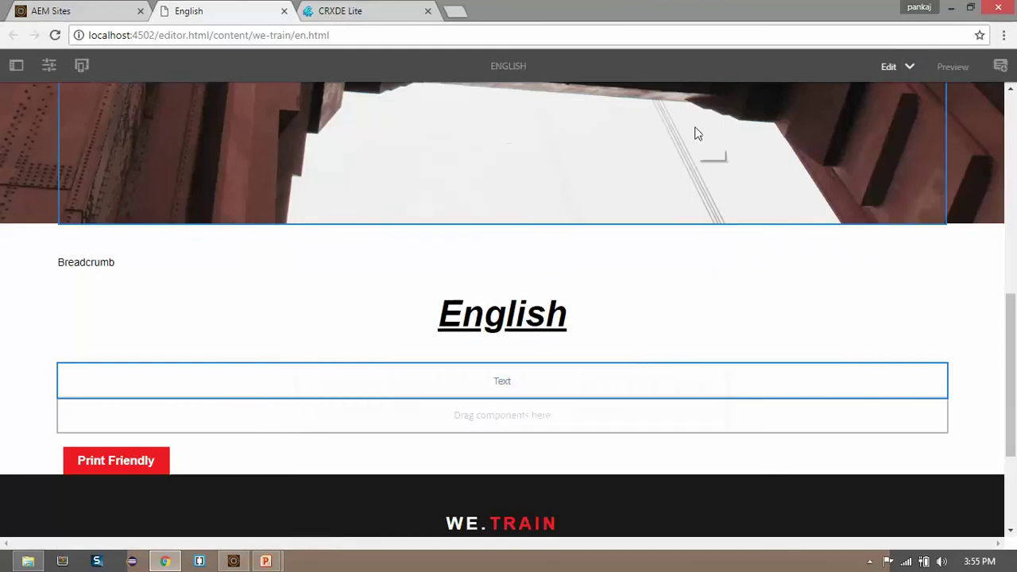
# Switch the page to Layouting mode and narrow the text component from its right edge to about half the container width
pyautogui.click(910, 67)
pyautogui.click(843, 133)
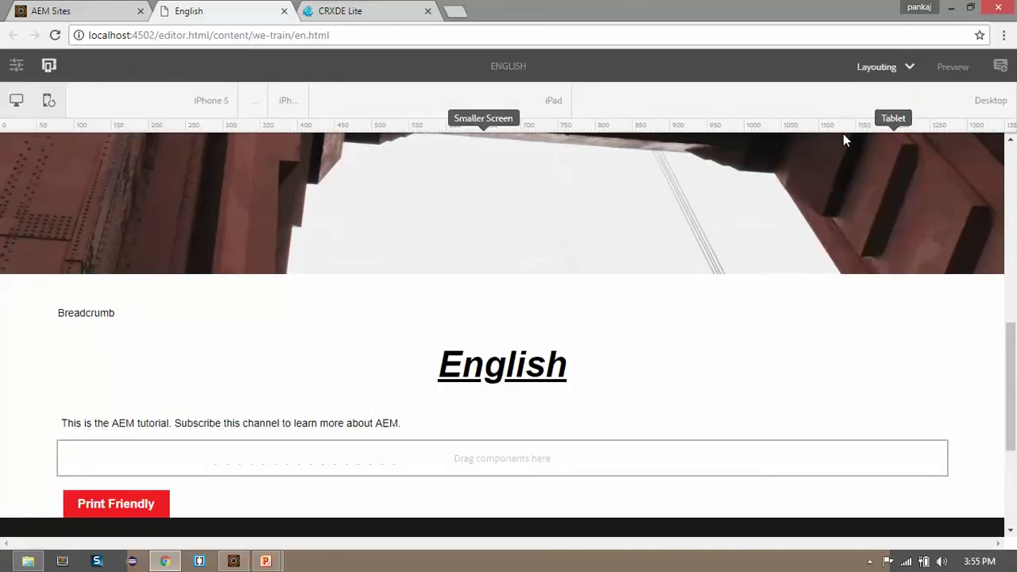
pyautogui.moveTo(1013, 426); pyautogui.dragTo(1013, 460)
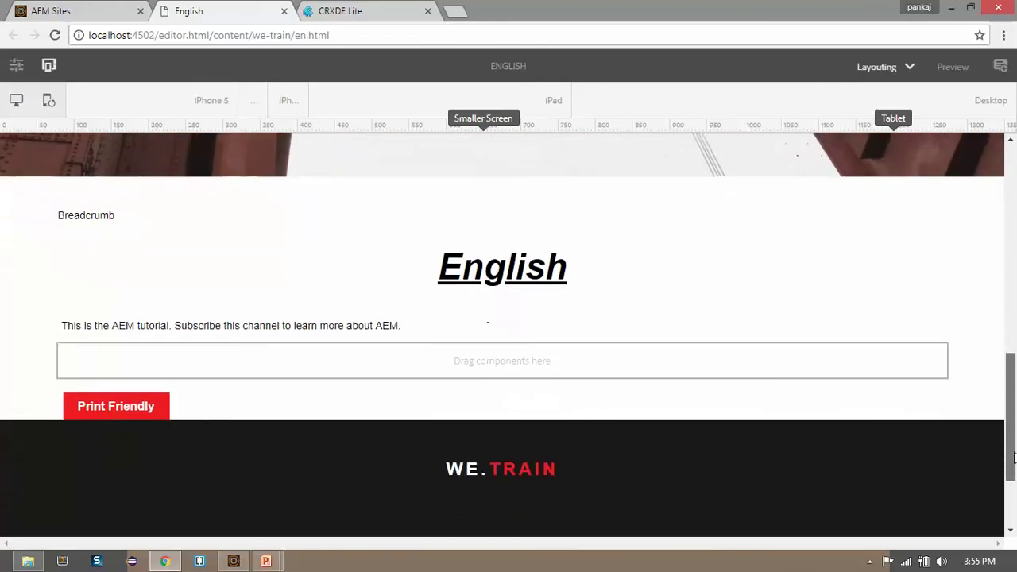
pyautogui.click(457, 326)
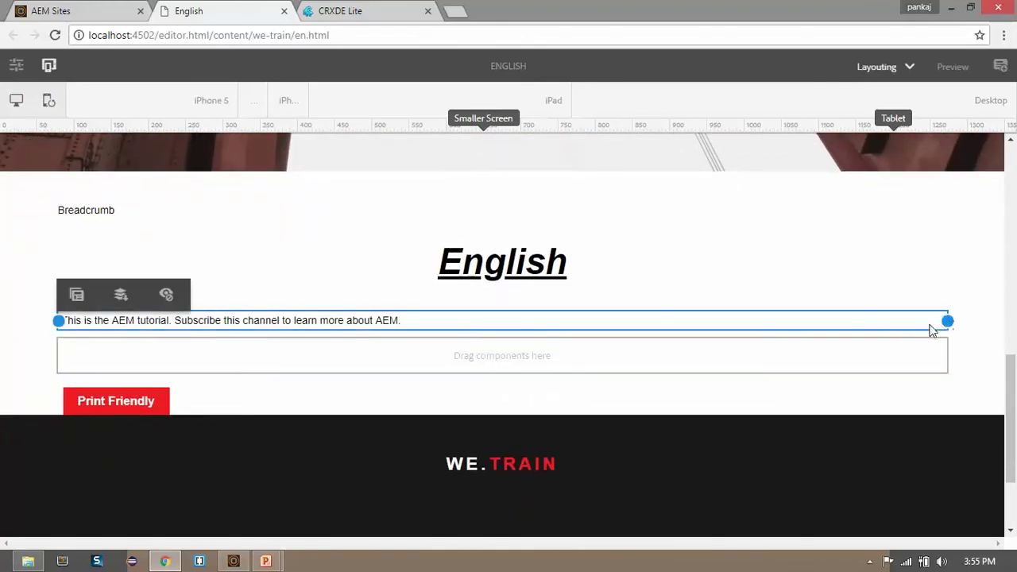
pyautogui.moveTo(946, 322); pyautogui.dragTo(497, 324)
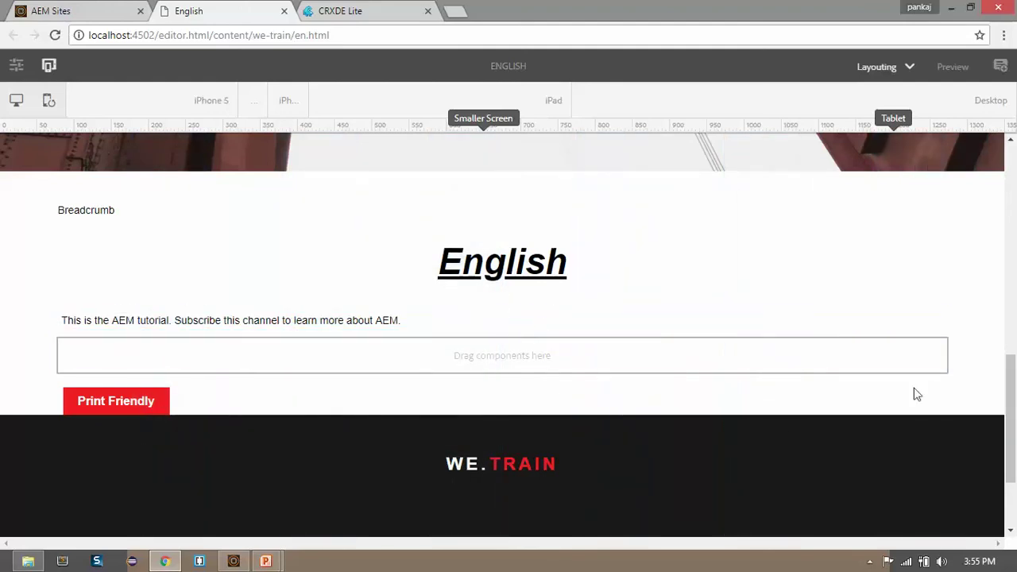
# Preview the page at the iPhone 5 and iPhone 6 Plus widths to check how the text component wraps
pyautogui.scroll(1, 913, 392)
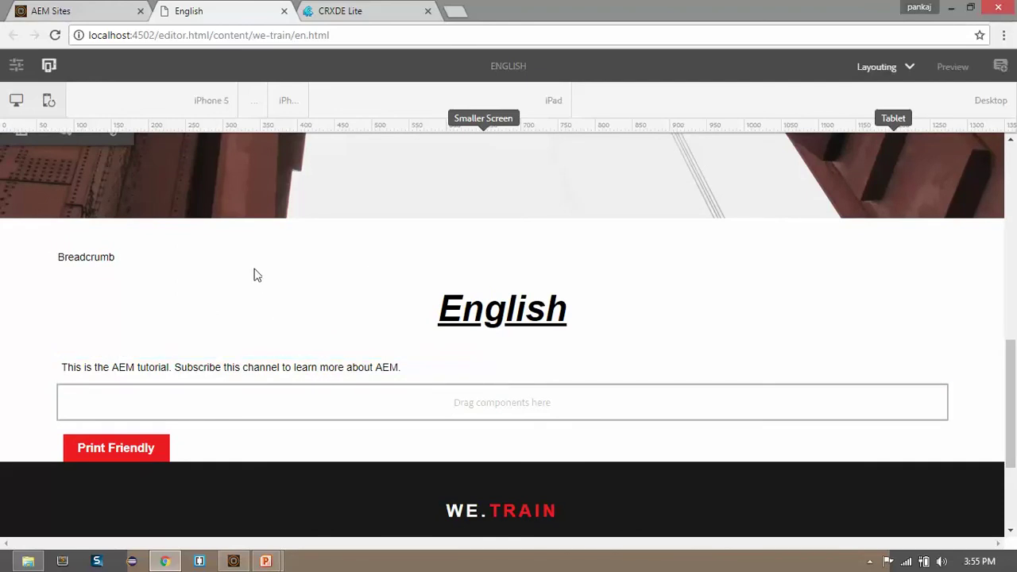
pyautogui.click(205, 107)
pyautogui.scroll(1, 982, 427)
pyautogui.click(111, 274)
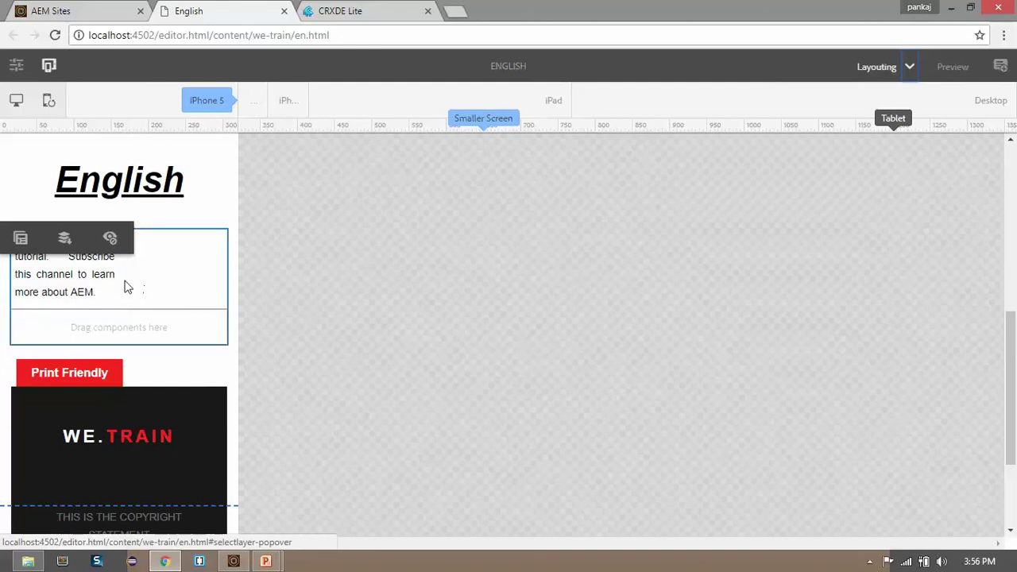
pyautogui.click(282, 112)
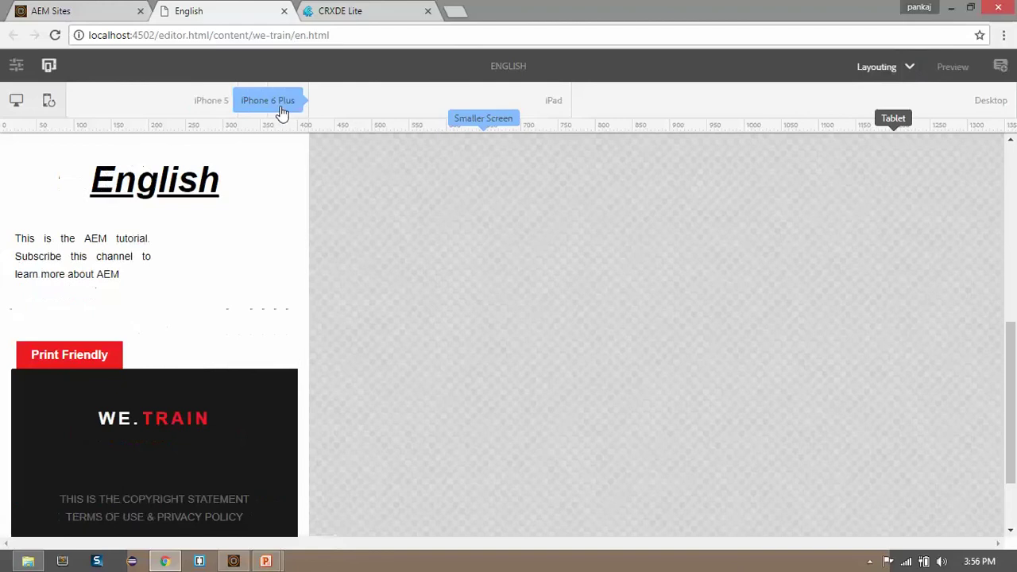
# Preview the page at iPad width and select the container holding the text component
pyautogui.click(410, 102)
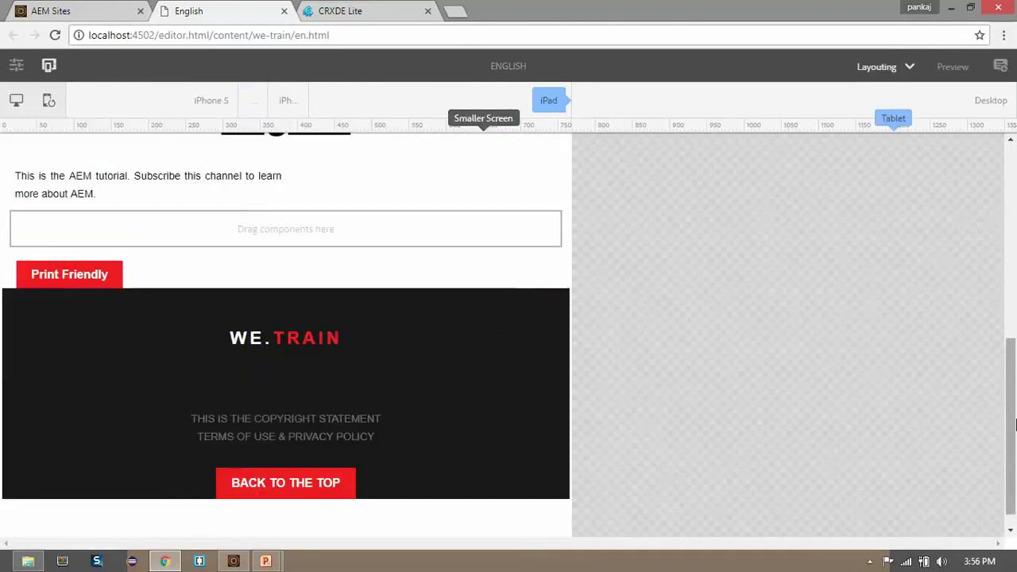
pyautogui.moveTo(1015, 407); pyautogui.dragTo(1014, 384)
pyautogui.click(408, 302)
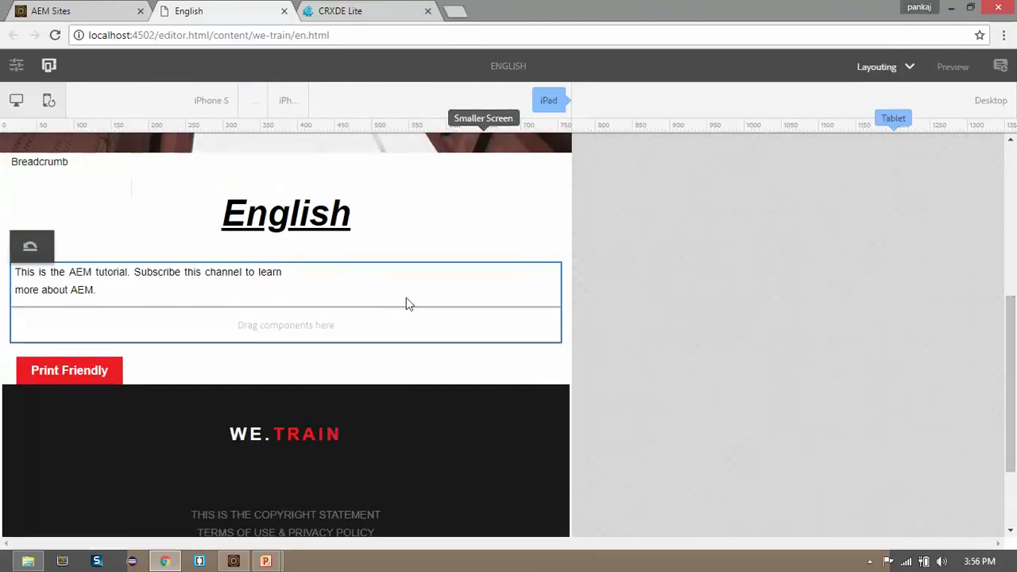